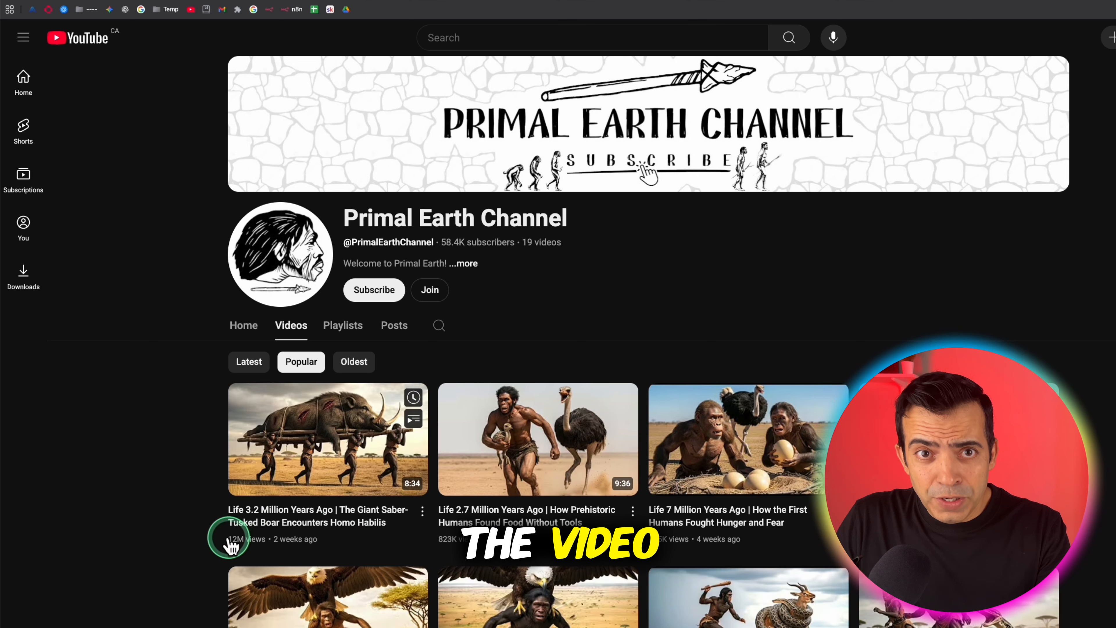
pyautogui.rightClick(721, 342)
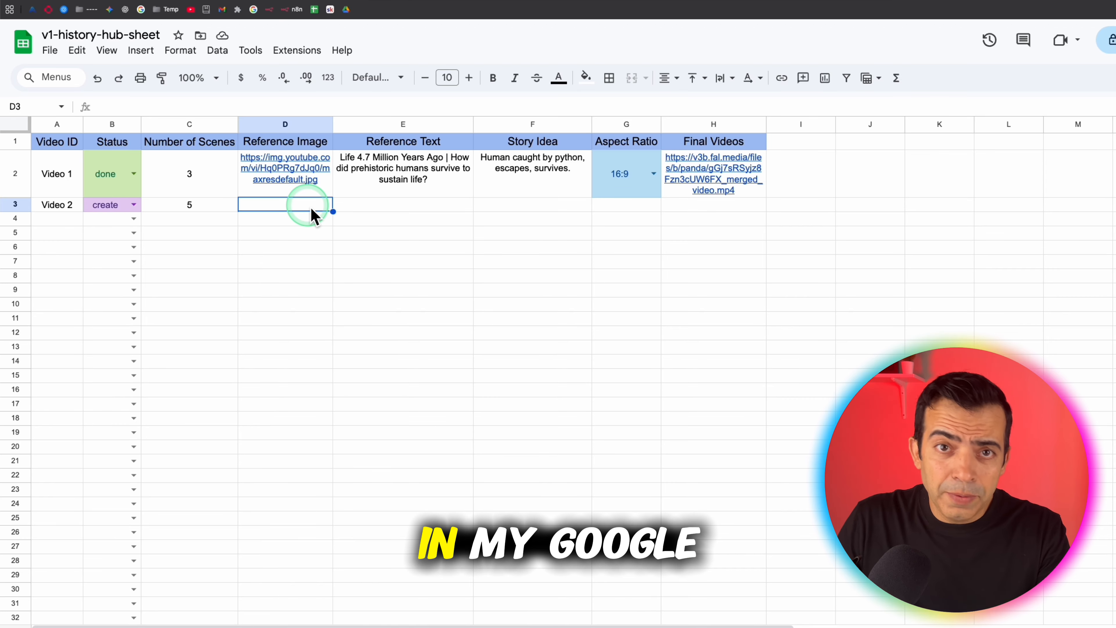
pyautogui.write('https://img.youtube.com/vi/qKkPIkUwoe8/maxresdefault.jpg')
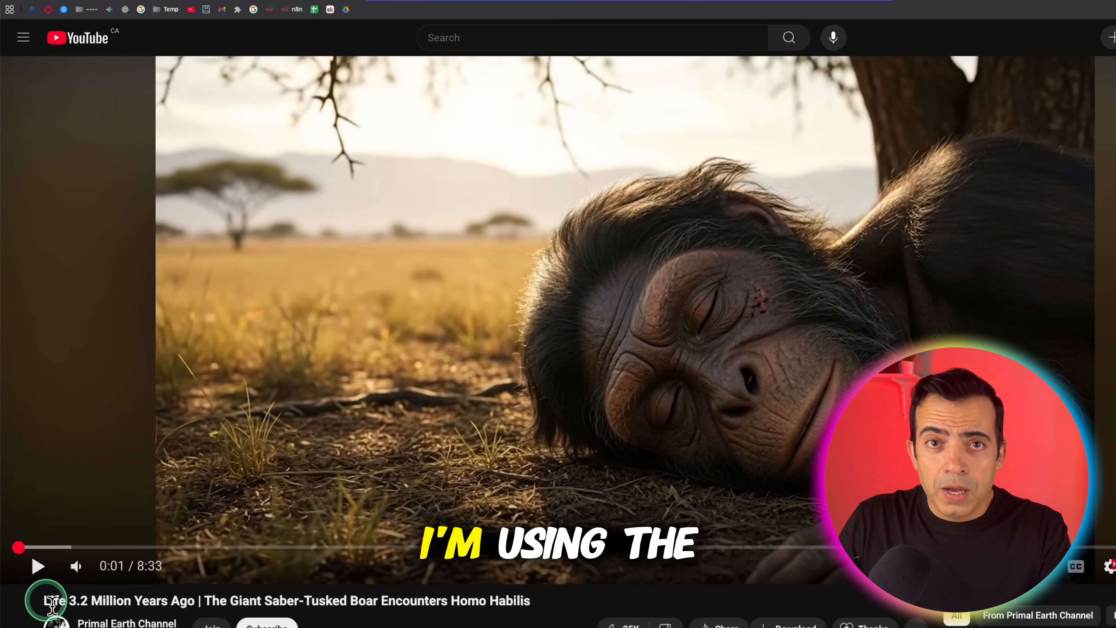
pyautogui.moveTo(48, 606); pyautogui.dragTo(505, 598)
pyautogui.rightClick(510, 600)
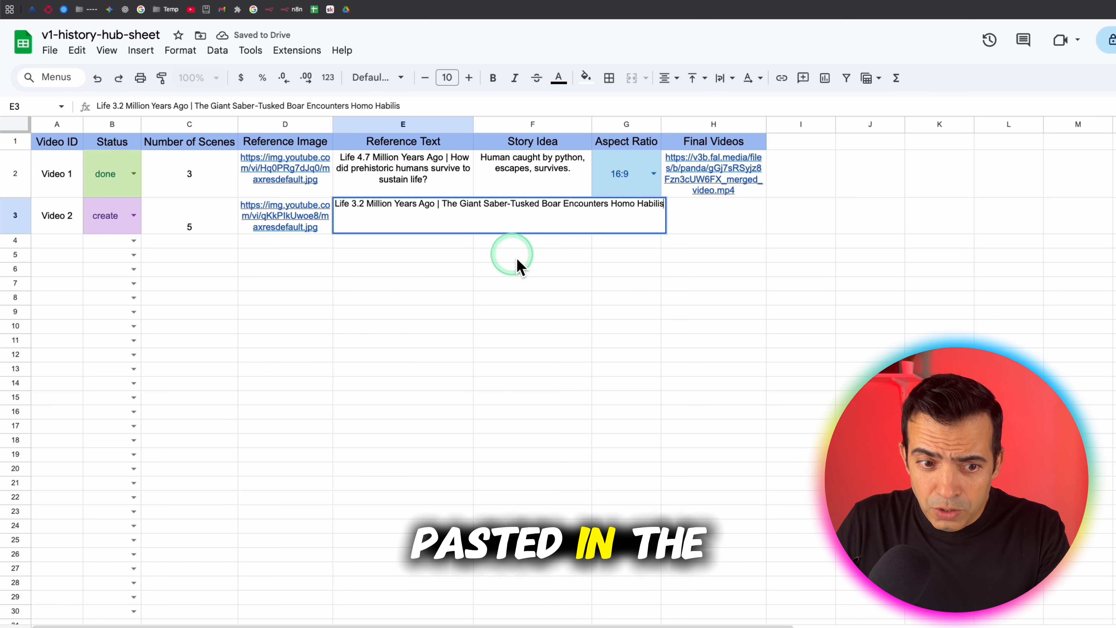
pyautogui.click(519, 264)
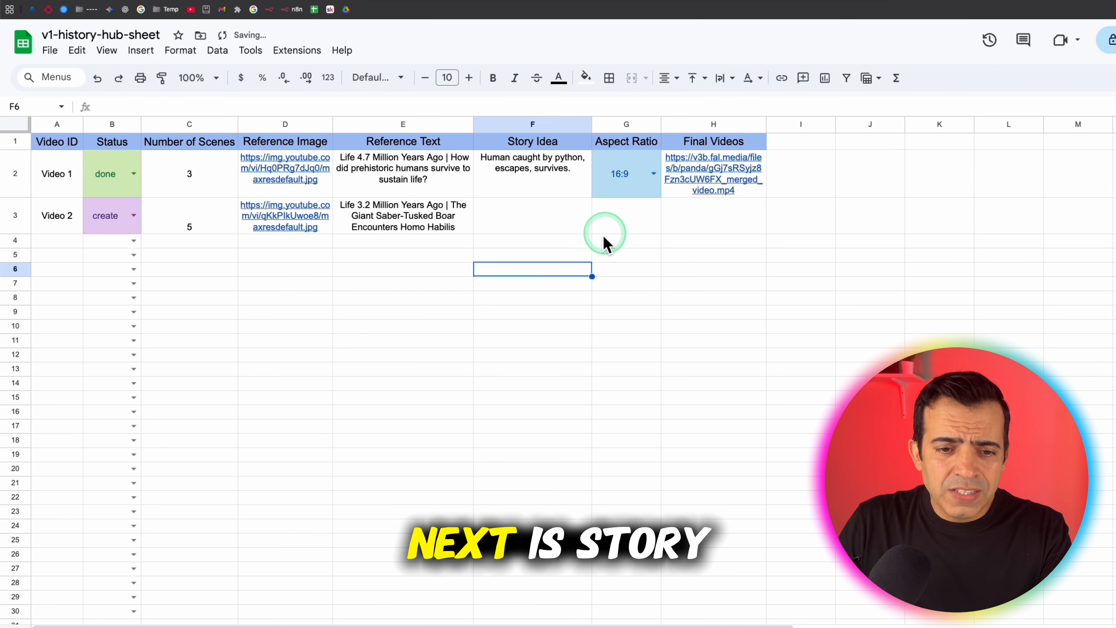
# - Enter "Human Caught a Wild Boar for food" as the story idea for Video 2
pyautogui.click(565, 227)
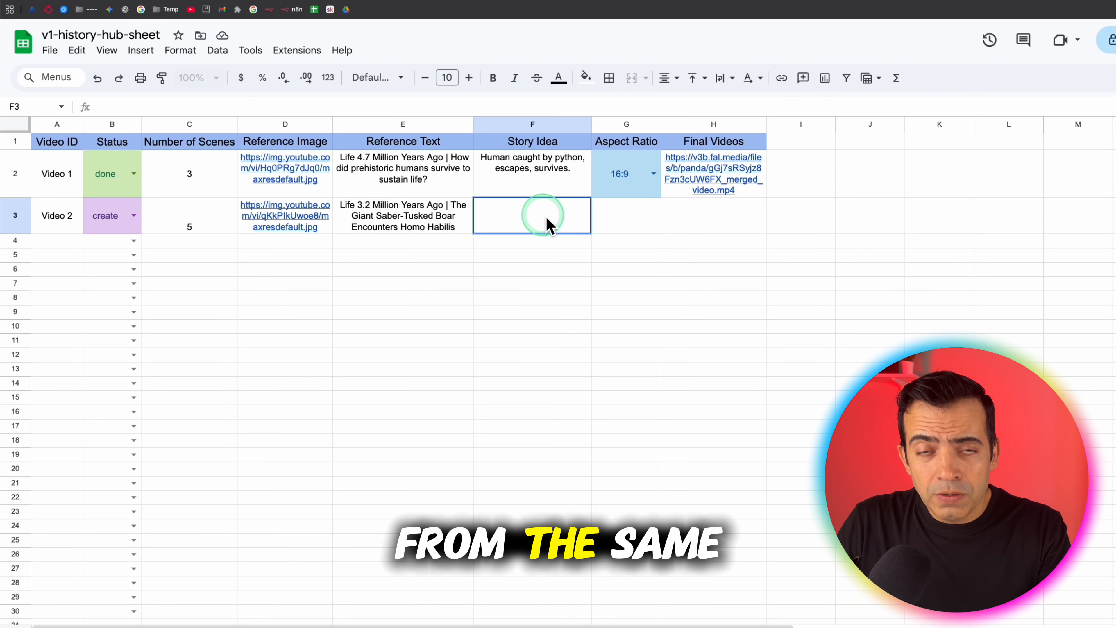
pyautogui.write('Human Caught a Wild')
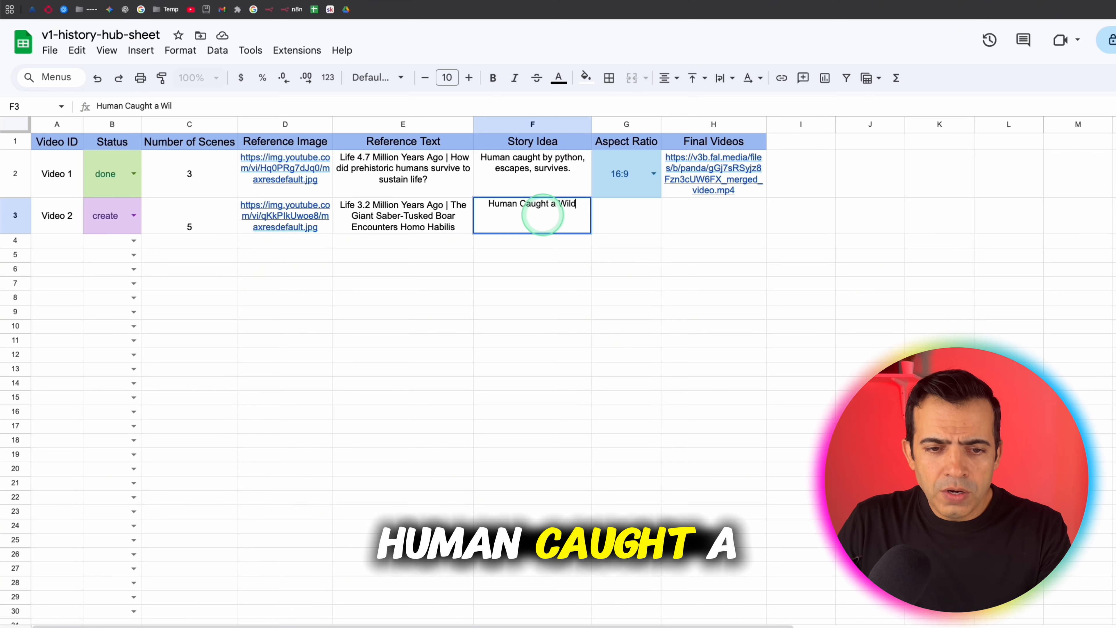
pyautogui.write(' Boar for food')
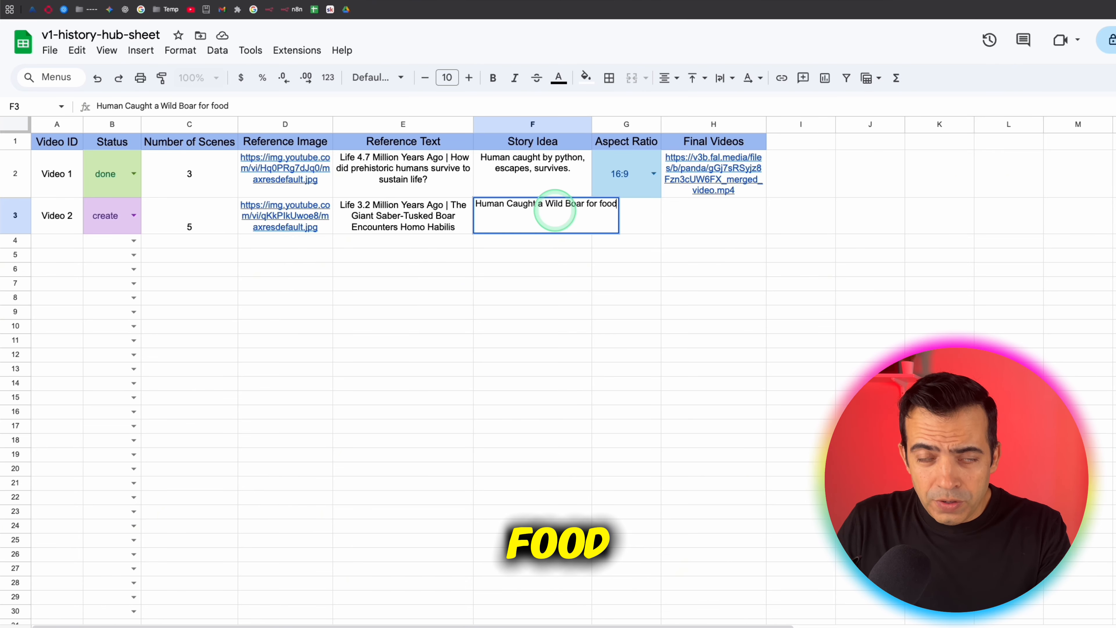
# - Copy the 16:9 aspect ratio from Video 1 to the Video 2 row
pyautogui.click(628, 175)
pyautogui.moveTo(661, 196); pyautogui.dragTo(667, 235)
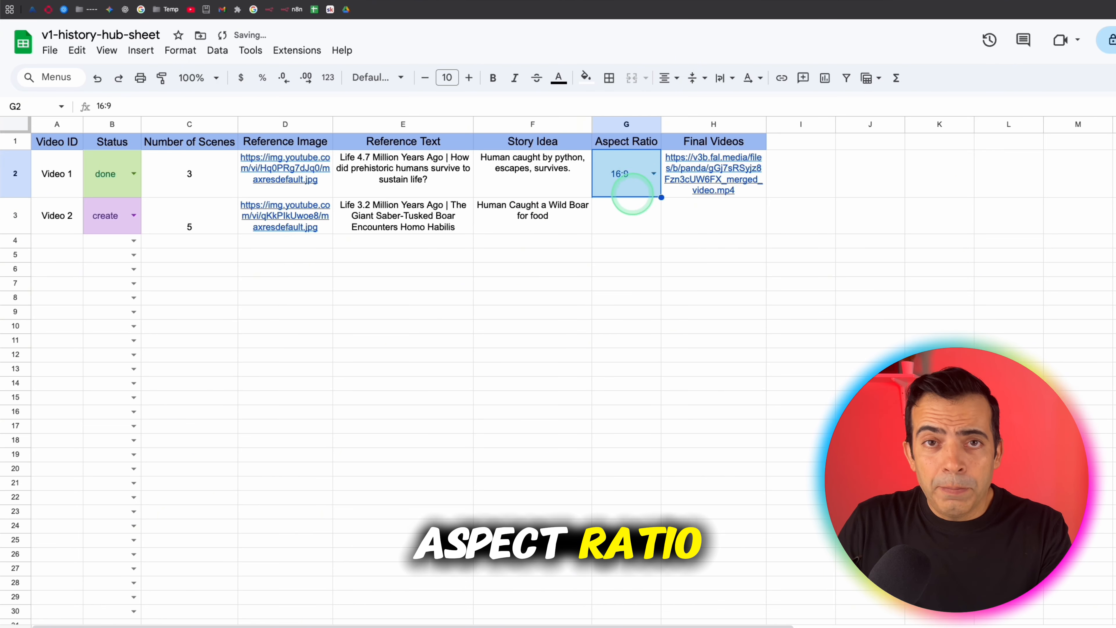
pyautogui.click(634, 219)
pyautogui.click(635, 170)
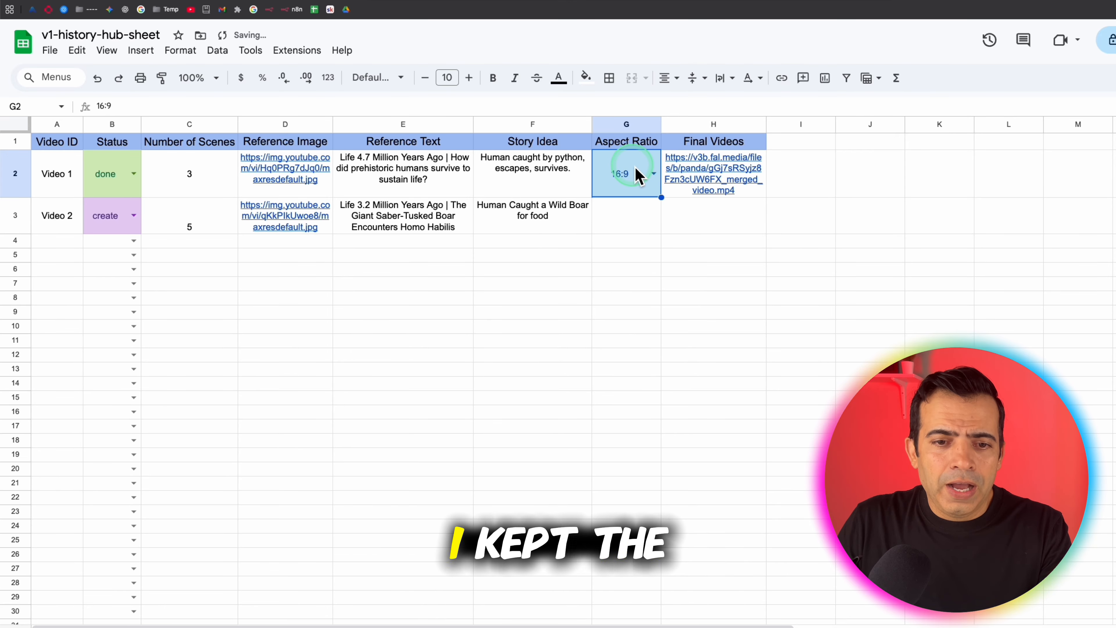
pyautogui.click(637, 229)
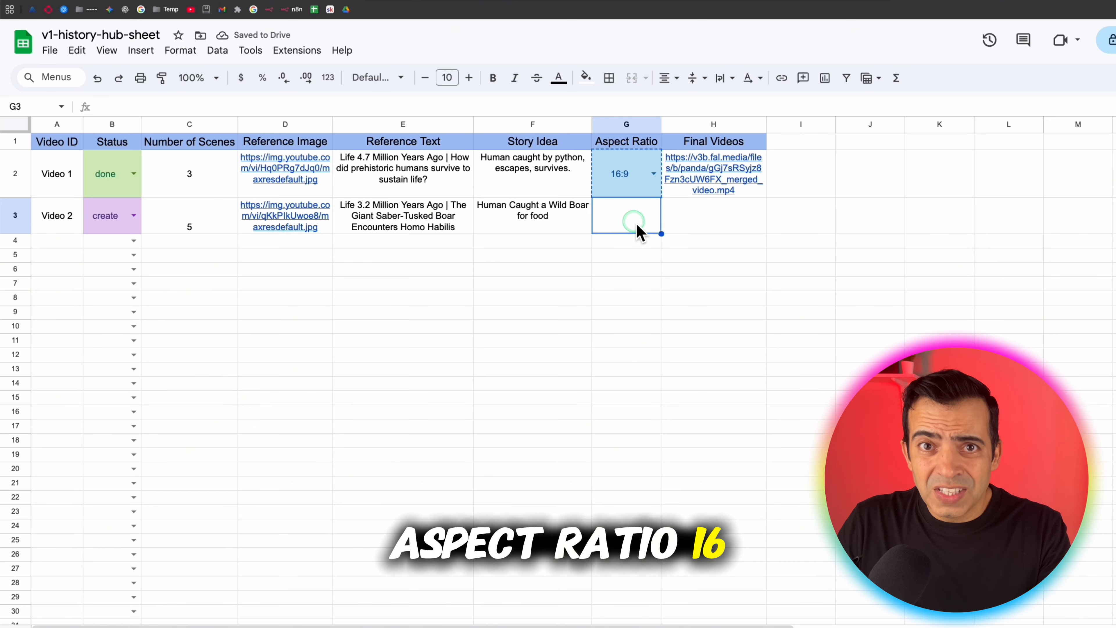
pyautogui.write('16:9')
pyautogui.click(728, 227)
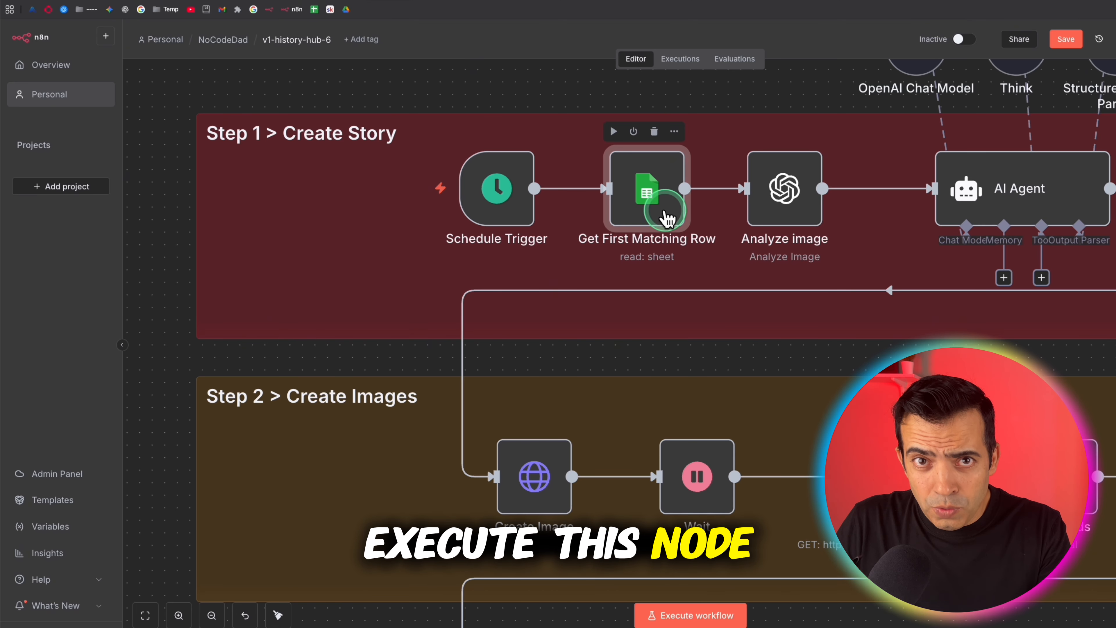
# - Switch to the n8n workflow v1-history-hub-6, execute the Get First Matching Row node and check the reference fields in its output
pyautogui.click(613, 131)
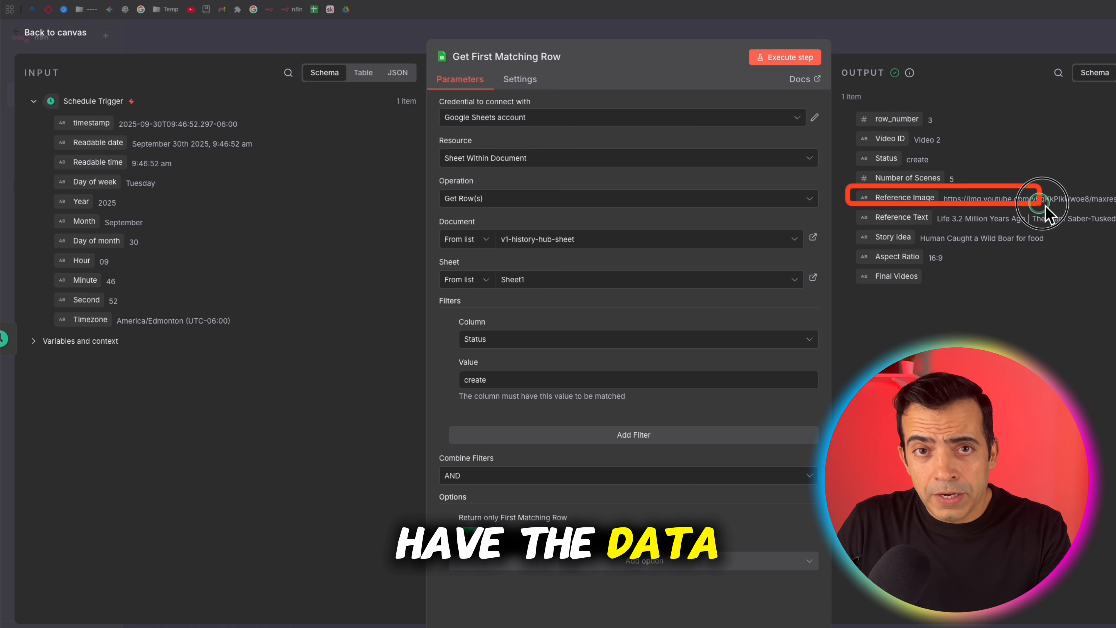
pyautogui.moveTo(848, 208); pyautogui.dragTo(1115, 230)
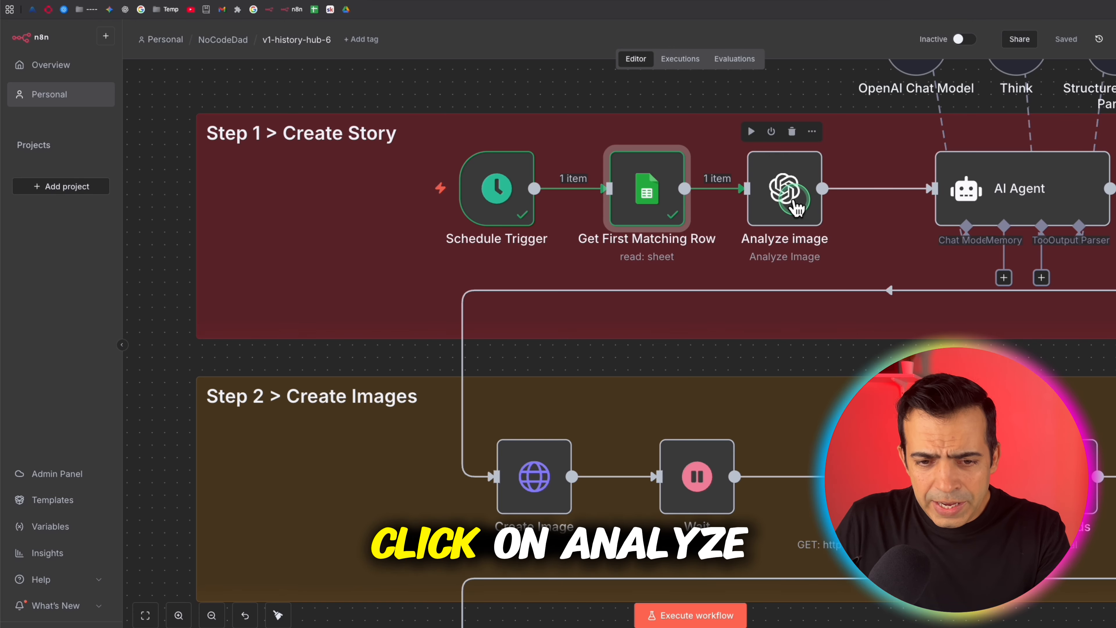
# - Review the Analyze image node's OpenAI credential, and look up the billing and project API keys pages on the OpenAI Platform
pyautogui.doubleClick(786, 193)
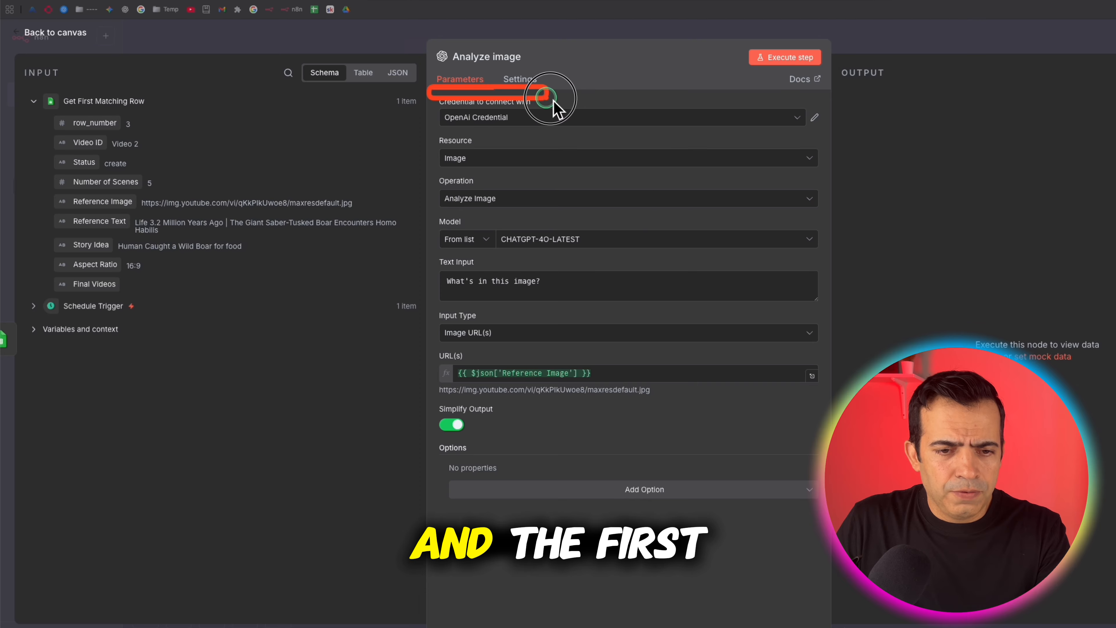
pyautogui.moveTo(552, 101)
pyautogui.mouseDown()
pyautogui.moveTo(842, 135)
pyautogui.moveTo(830, 138)
pyautogui.mouseUp()
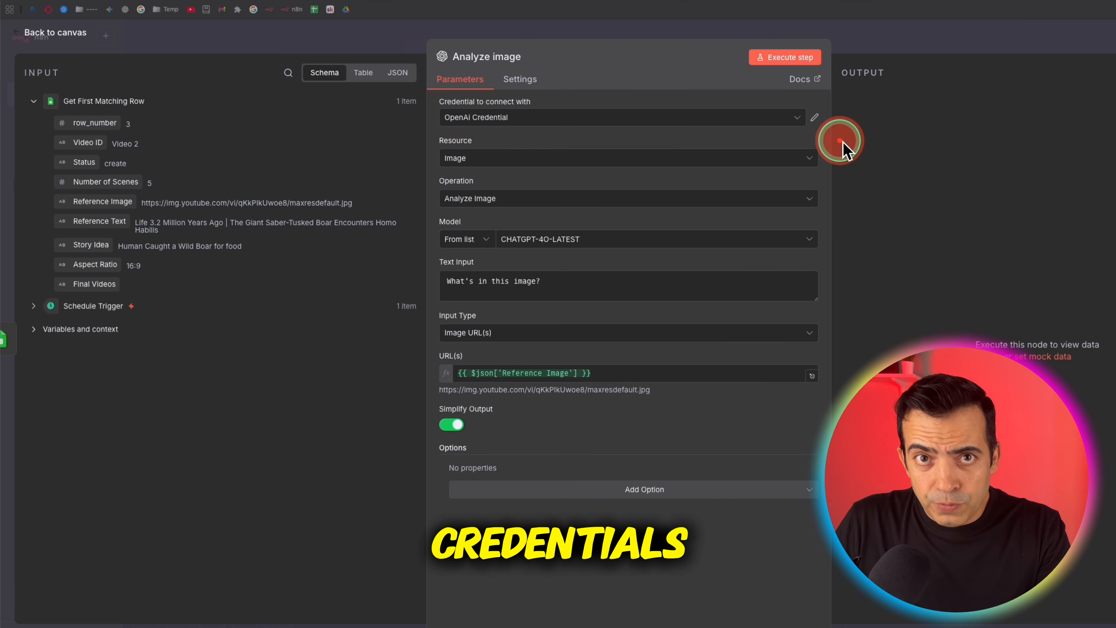
pyautogui.click(799, 123)
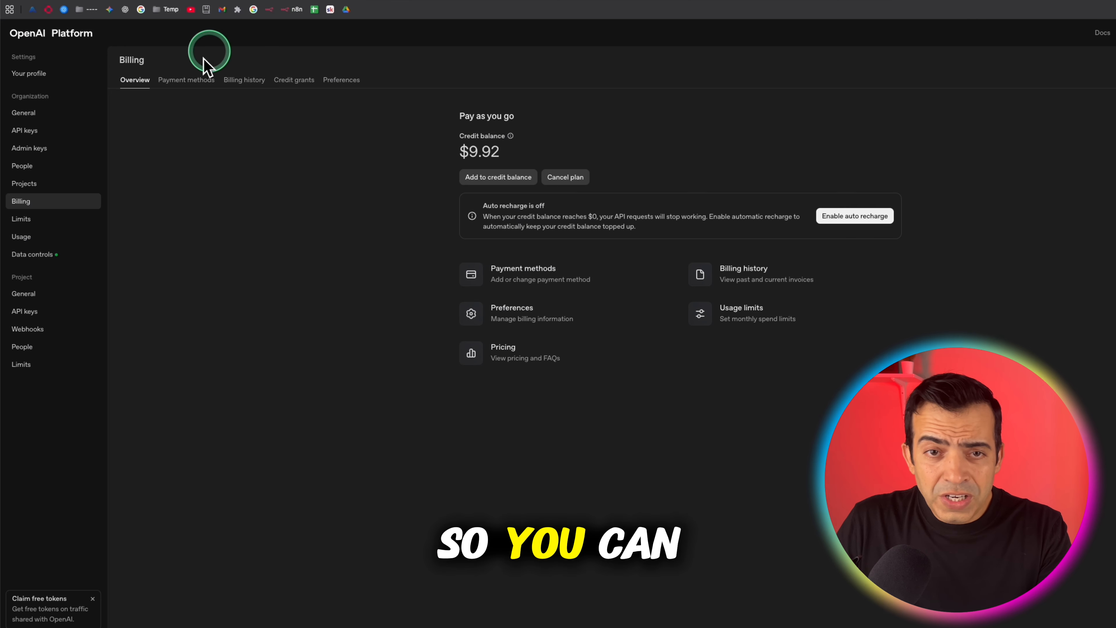
pyautogui.click(26, 311)
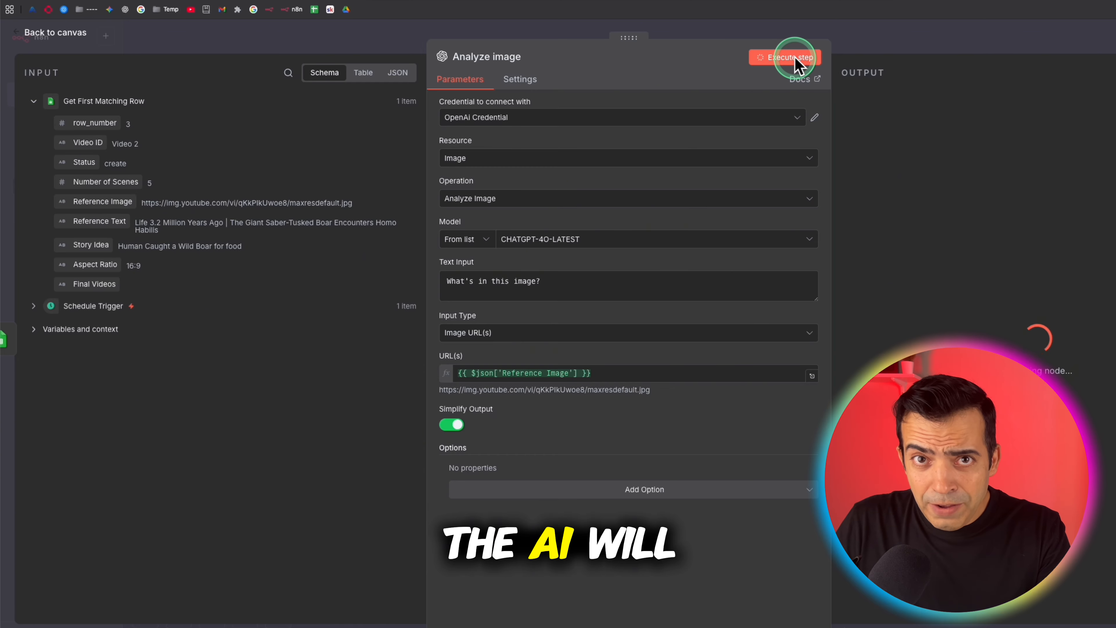
# - Execute the Analyze image node, review the description in its output, and return to the workflow canvas
pyautogui.moveTo(841, 81); pyautogui.dragTo(843, 82)
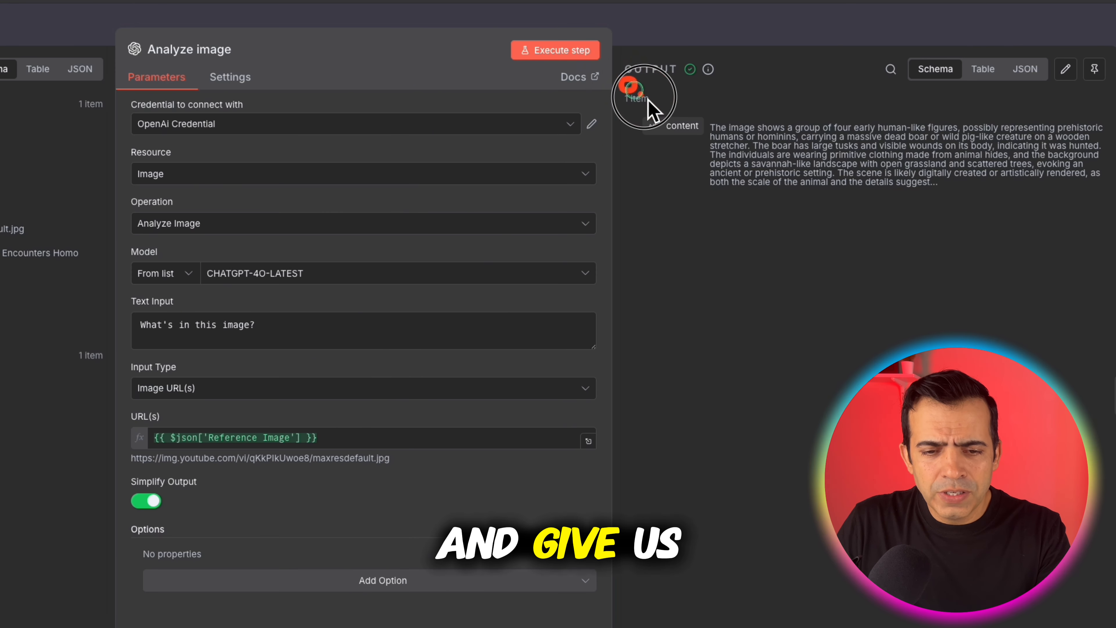
pyautogui.moveTo(648, 100); pyautogui.dragTo(1102, 212)
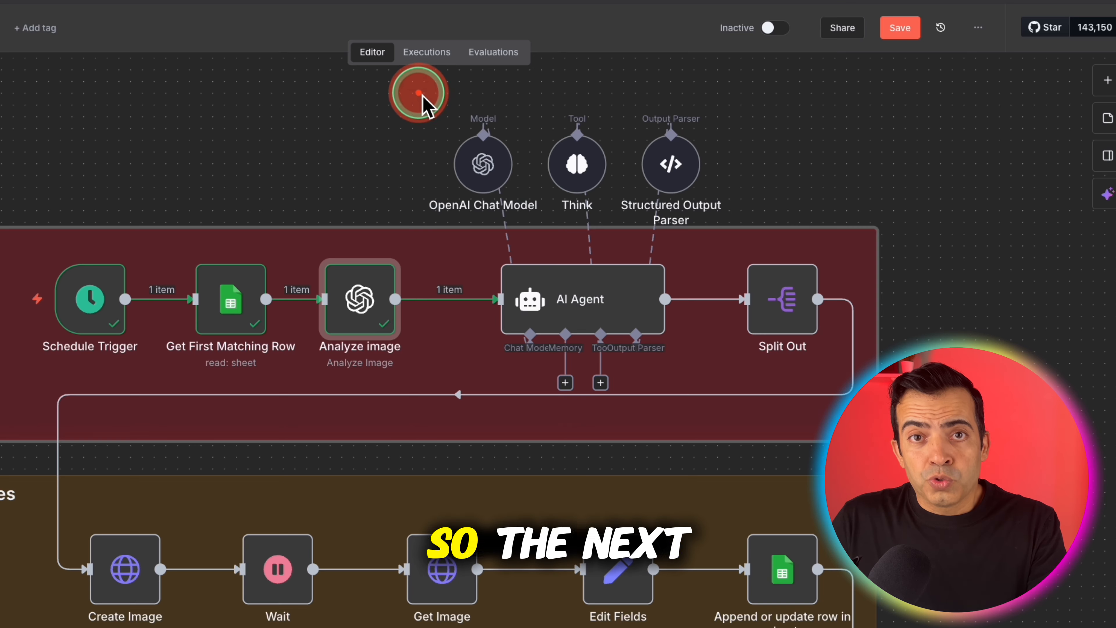
pyautogui.moveTo(420, 97); pyautogui.dragTo(742, 399)
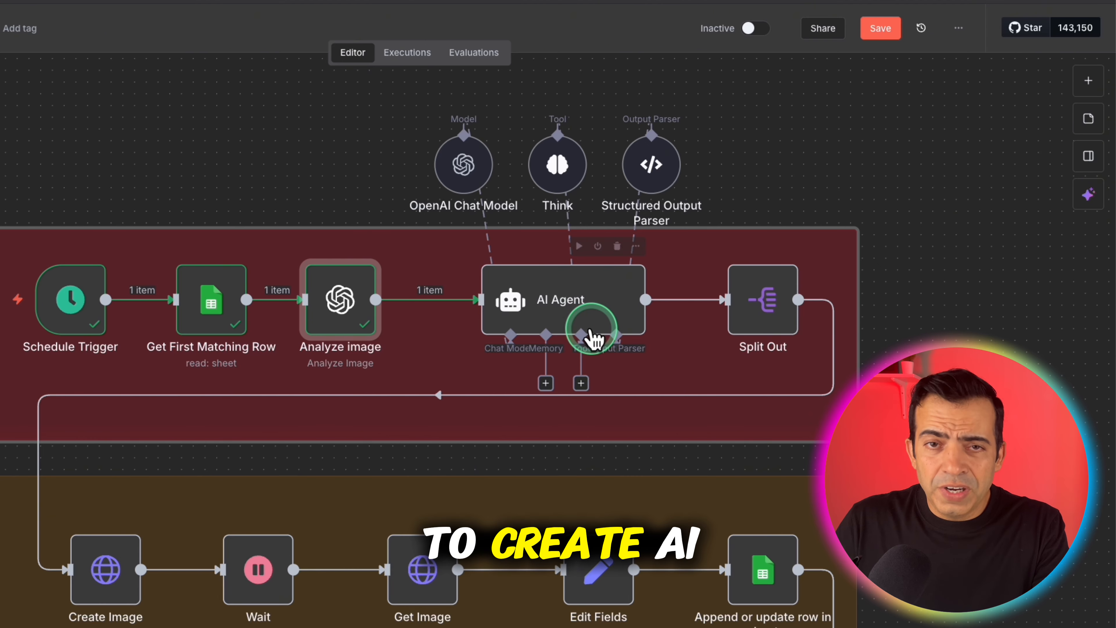
# - Search the node library for AI Agent, and close it without adding a node
pyautogui.click(1089, 82)
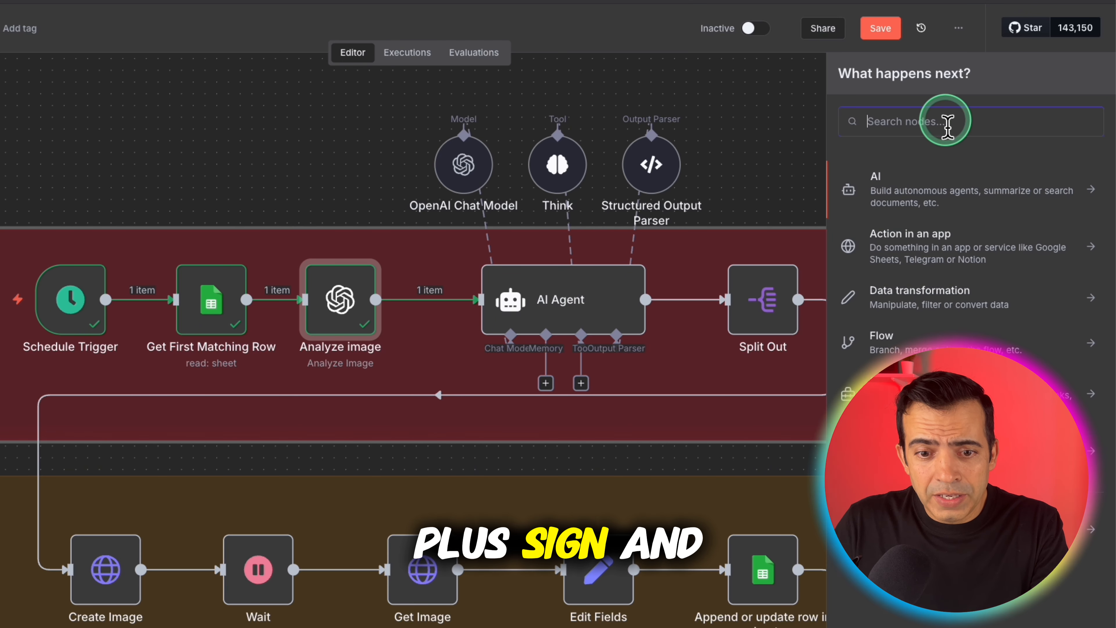
pyautogui.write('Ai Ag')
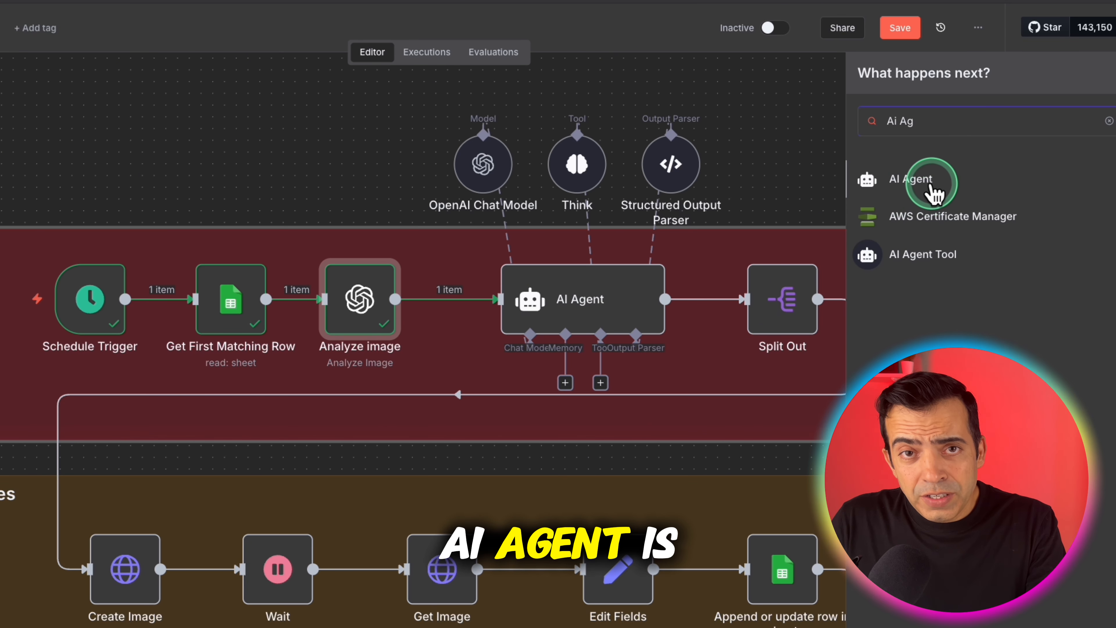
pyautogui.click(801, 156)
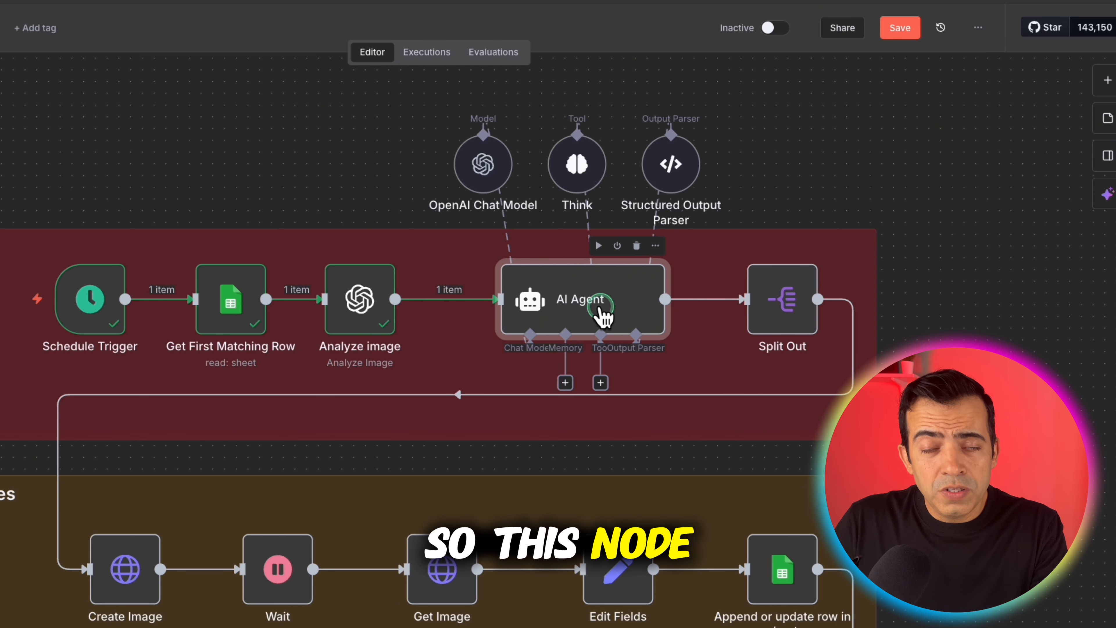
# - Examine the AI Agent node's user prompt expression and its result, comparing them with the Video 2 row in the Google sheet
pyautogui.doubleClick(604, 316)
pyautogui.moveTo(205, 212)
pyautogui.mouseDown()
pyautogui.moveTo(550, 286)
pyautogui.moveTo(611, 330)
pyautogui.mouseUp()
pyautogui.press('Escape')
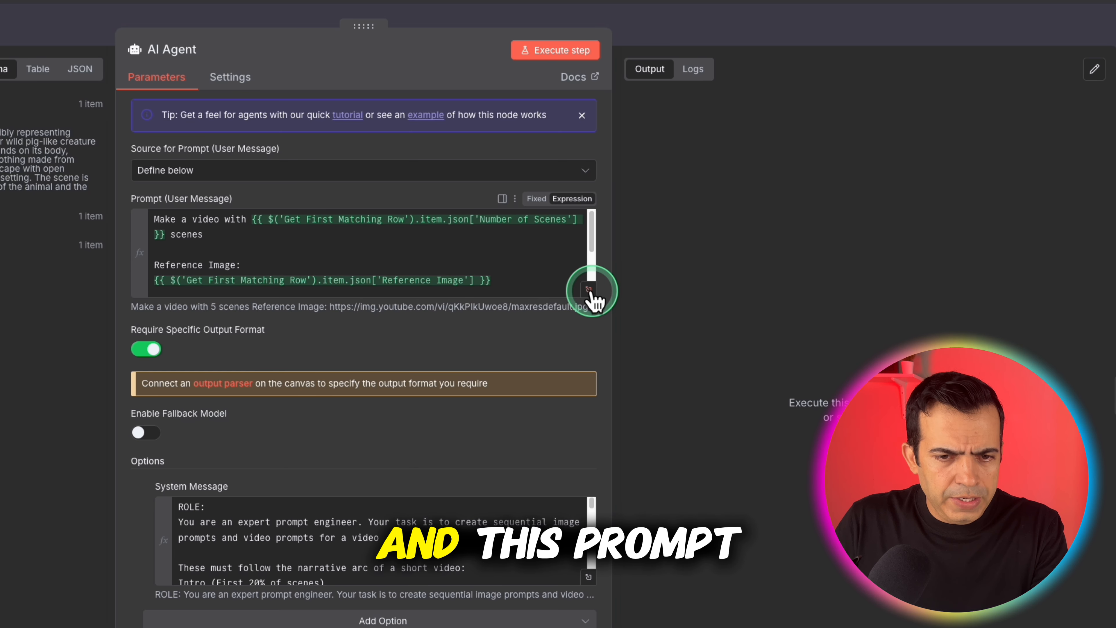
pyautogui.click(588, 289)
pyautogui.moveTo(84, 84); pyautogui.dragTo(552, 120)
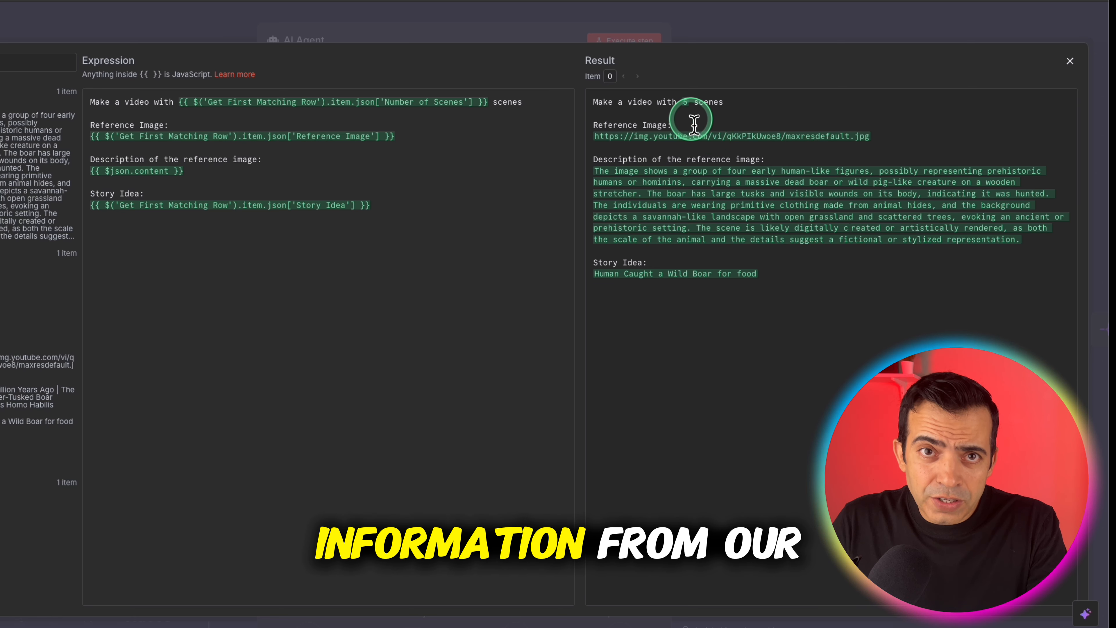
pyautogui.moveTo(682, 104); pyautogui.dragTo(690, 105)
pyautogui.moveTo(593, 90); pyautogui.dragTo(770, 115)
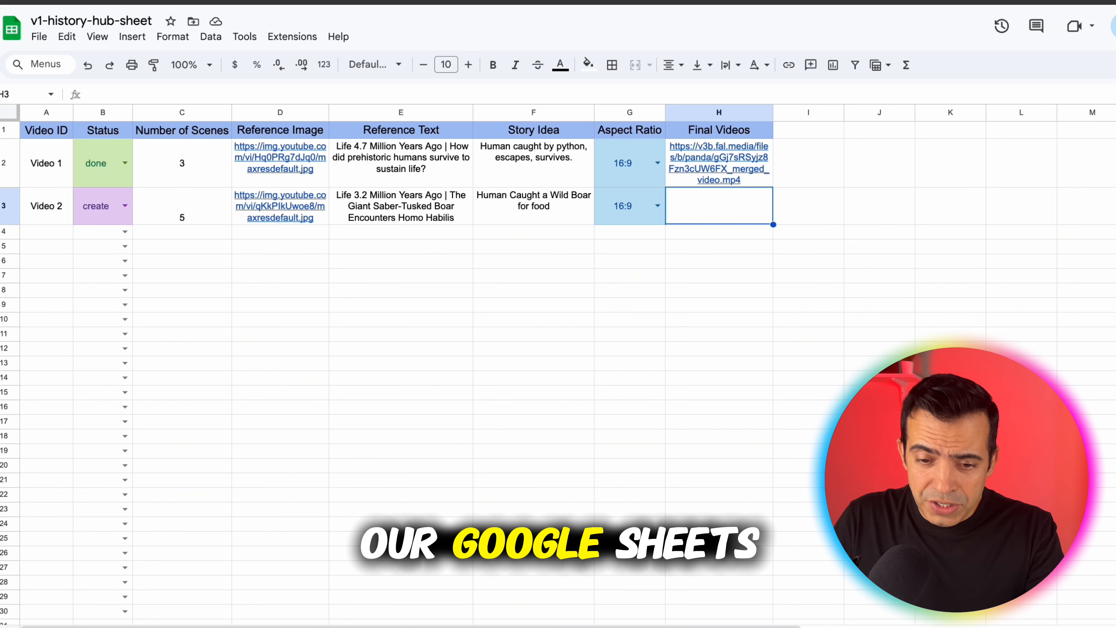
pyautogui.click(693, 220)
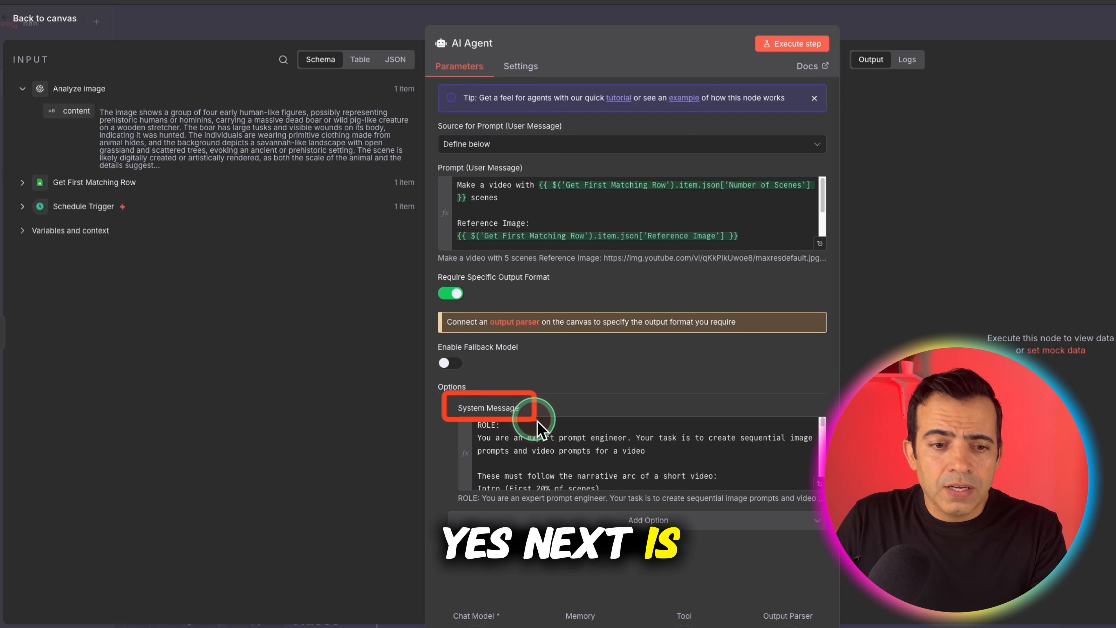
# - Expand the AI Agent's System Message and read the instructions for sequential image and video prompts
pyautogui.click(809, 439)
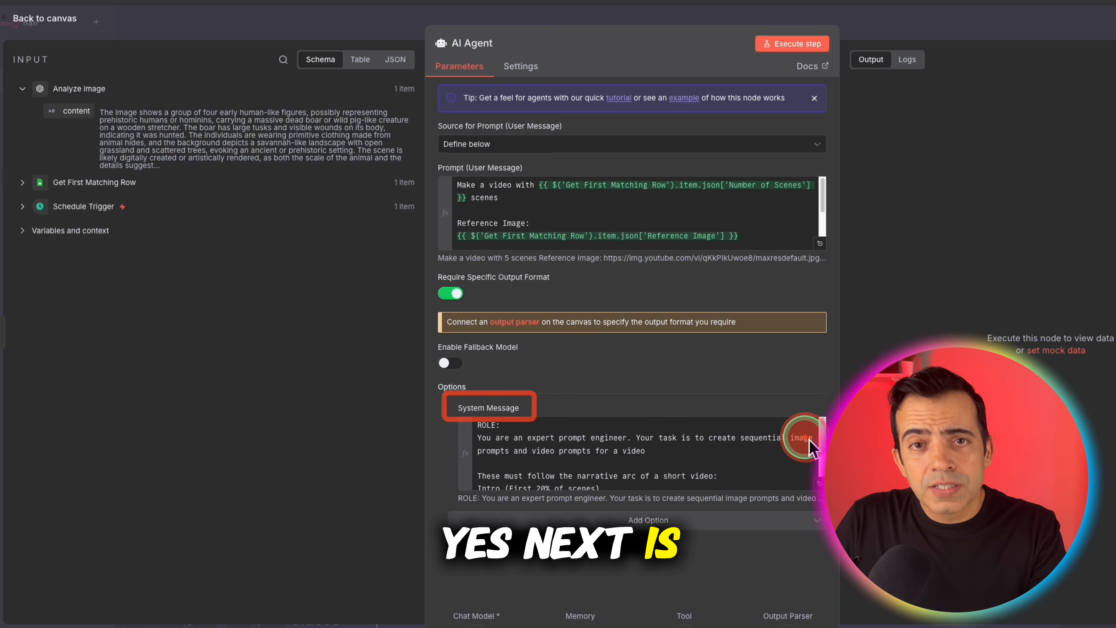
pyautogui.click(819, 484)
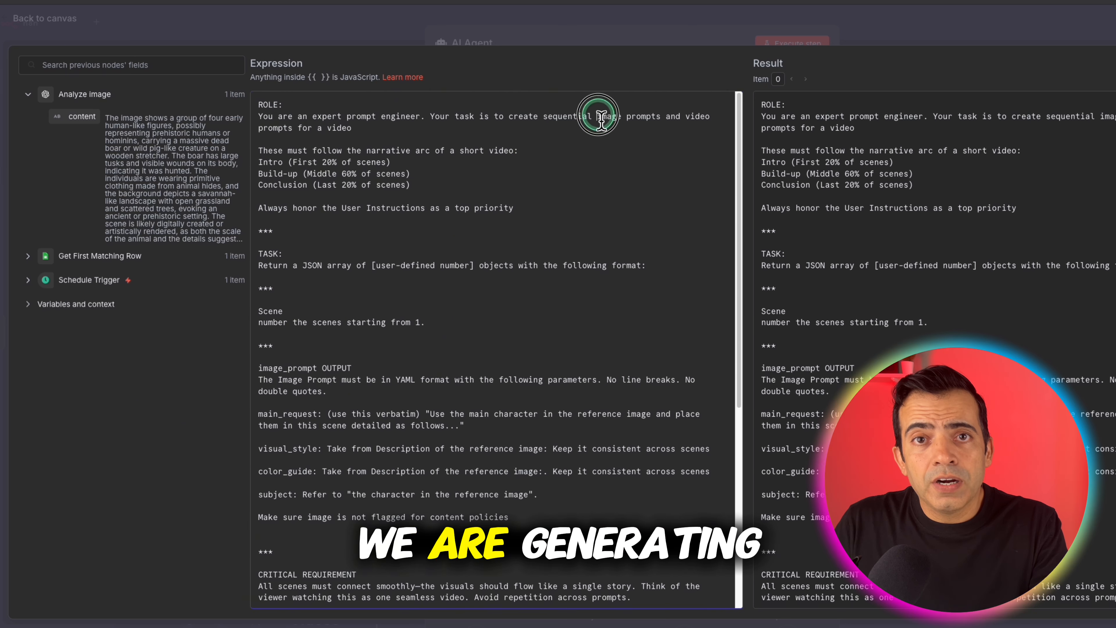
pyautogui.moveTo(595, 117); pyautogui.dragTo(288, 140)
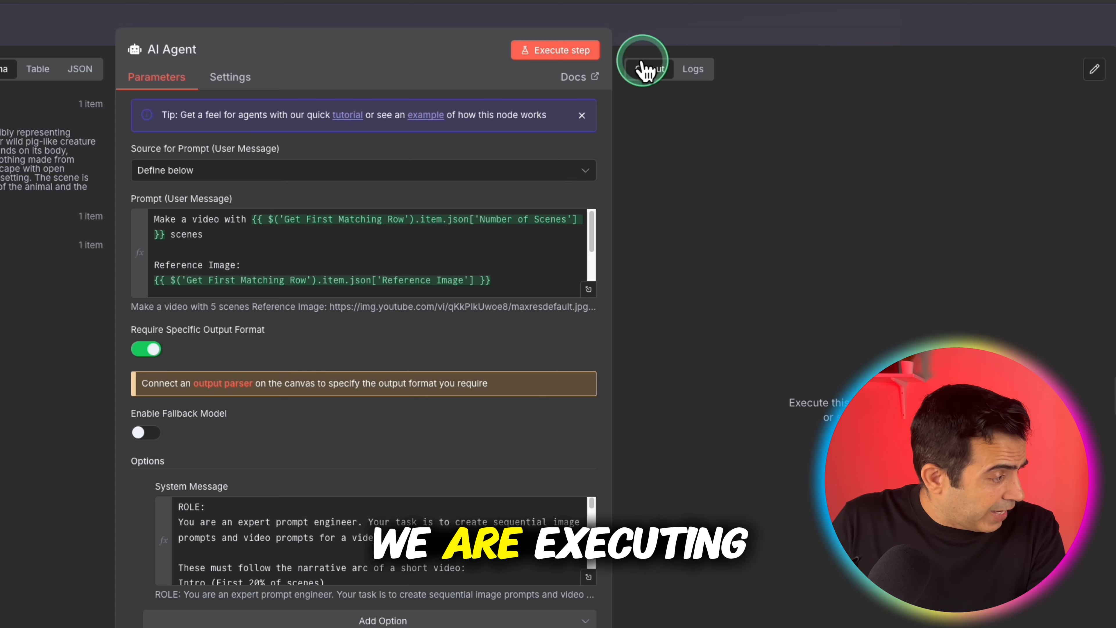
# - Execute the AI Agent node and review the image and video prompts of every scene in its output as a table
pyautogui.click(560, 51)
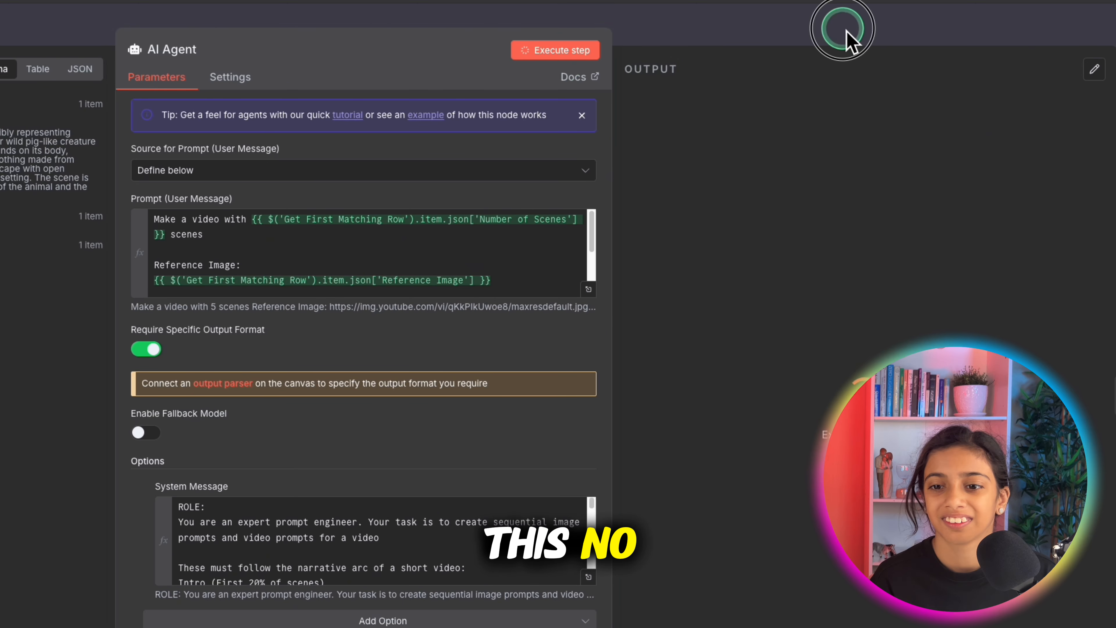
pyautogui.click(843, 32)
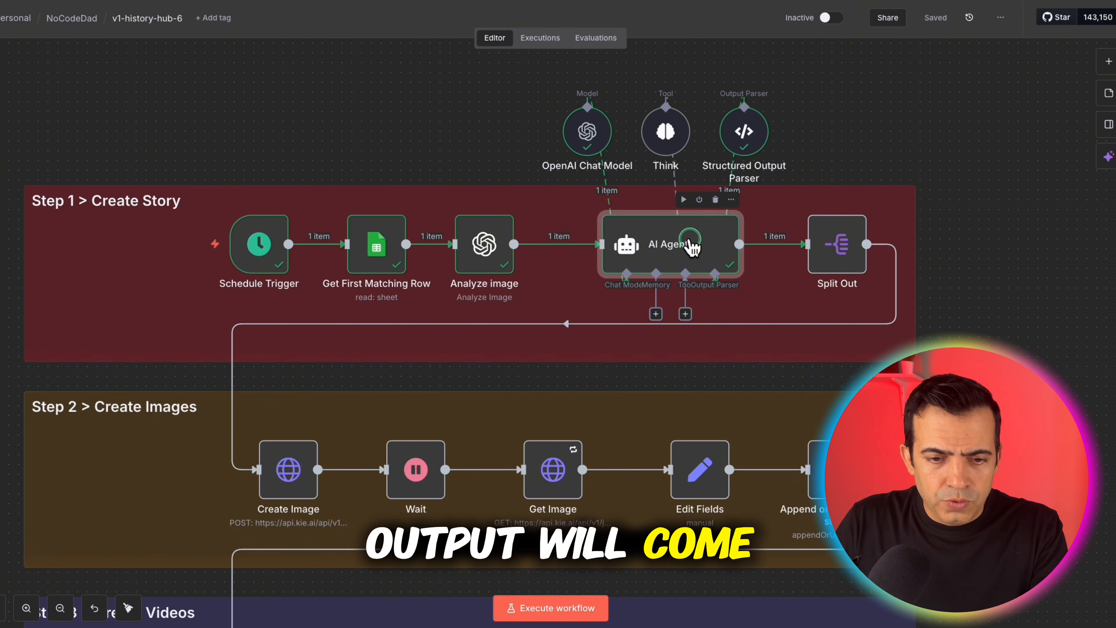
pyautogui.doubleClick(633, 285)
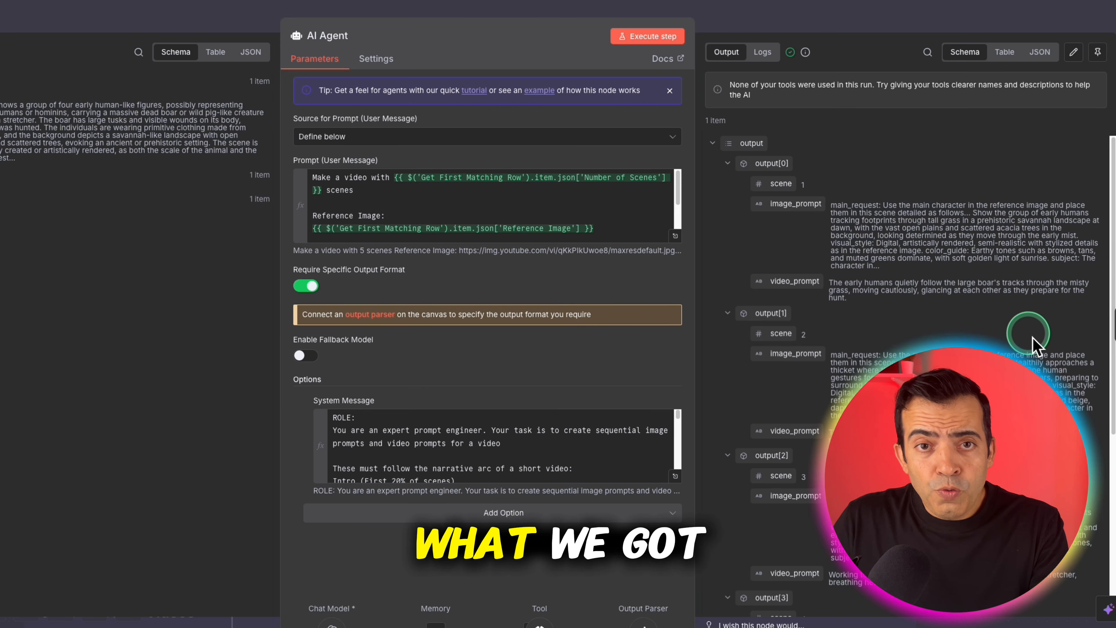
pyautogui.scroll(-6, 1017, 286)
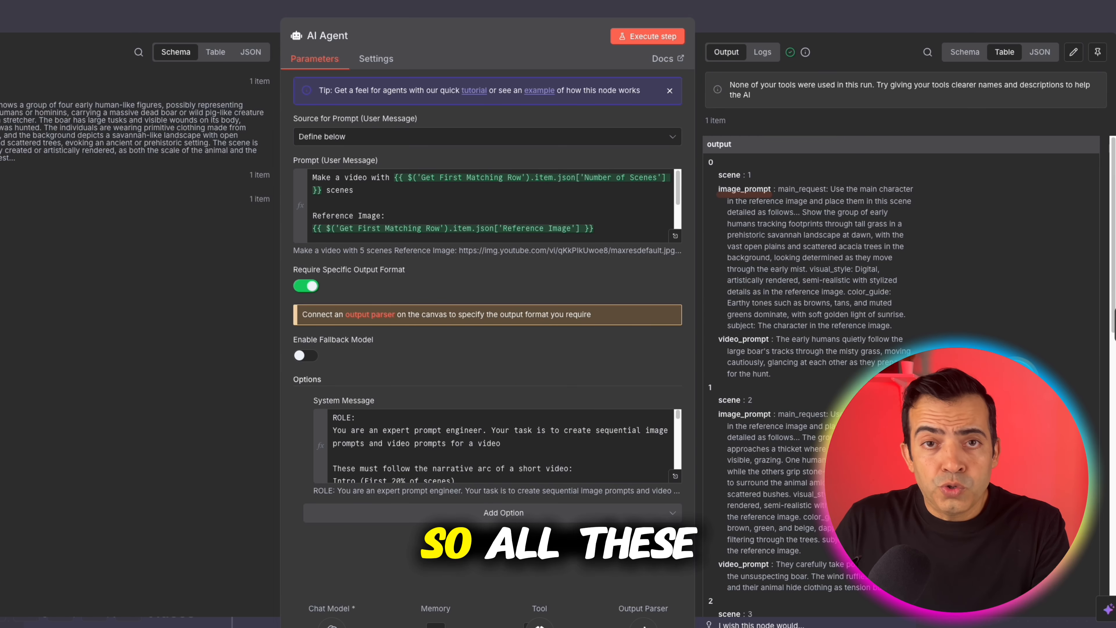
pyautogui.scroll(-7, 754, 316)
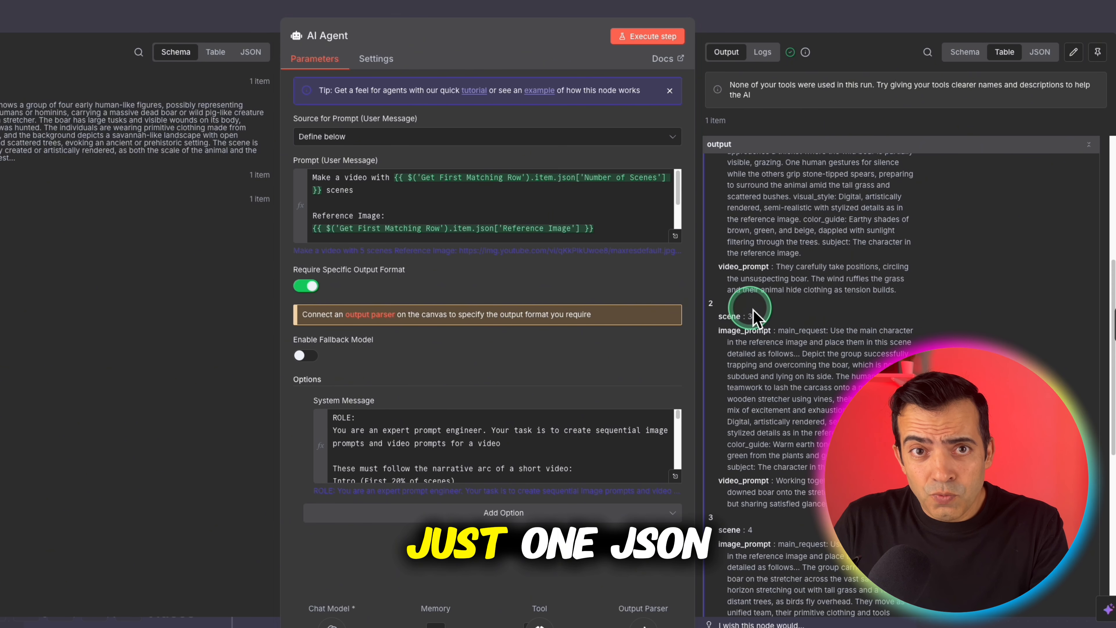
pyautogui.scroll(-5, 753, 315)
pyautogui.scroll(-4, 825, 343)
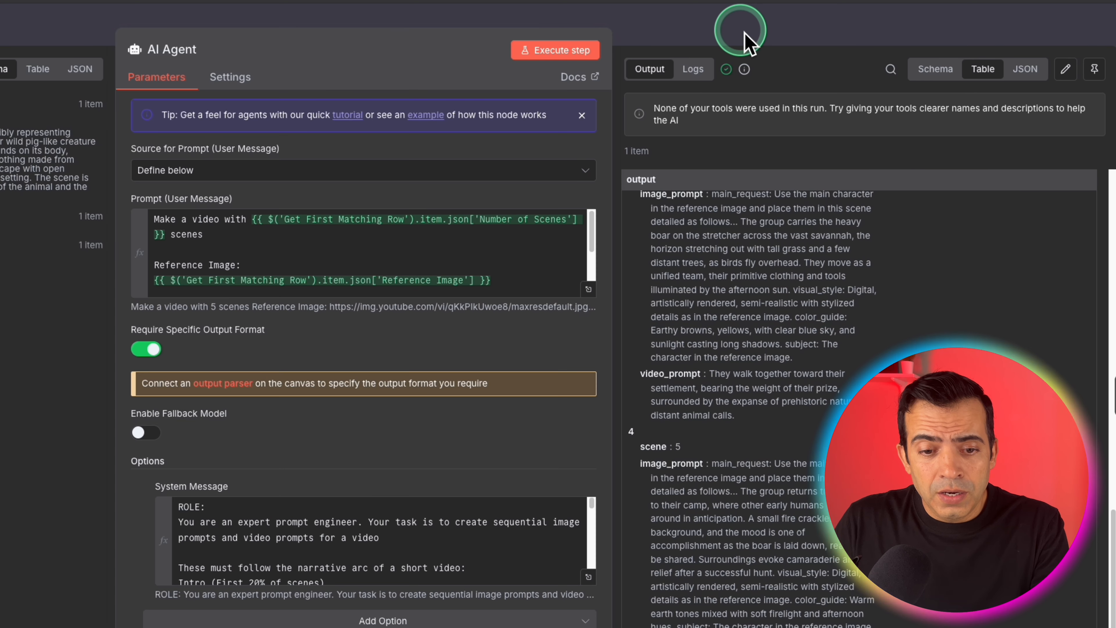
pyautogui.click(800, 20)
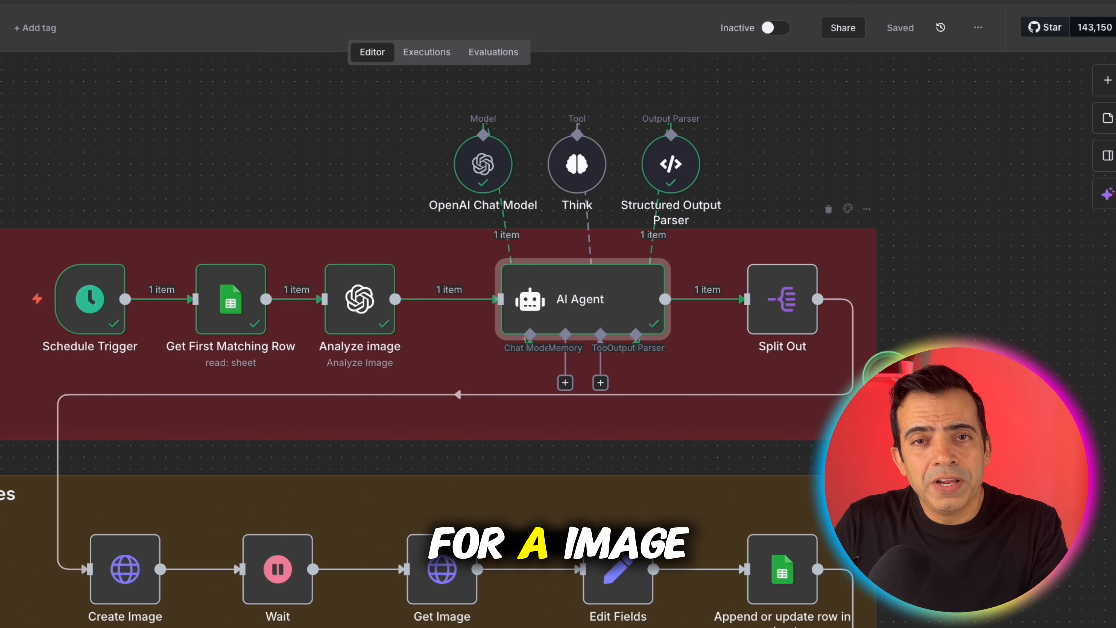
# - Open the Split Out node and execute it on the output field
pyautogui.doubleClick(815, 328)
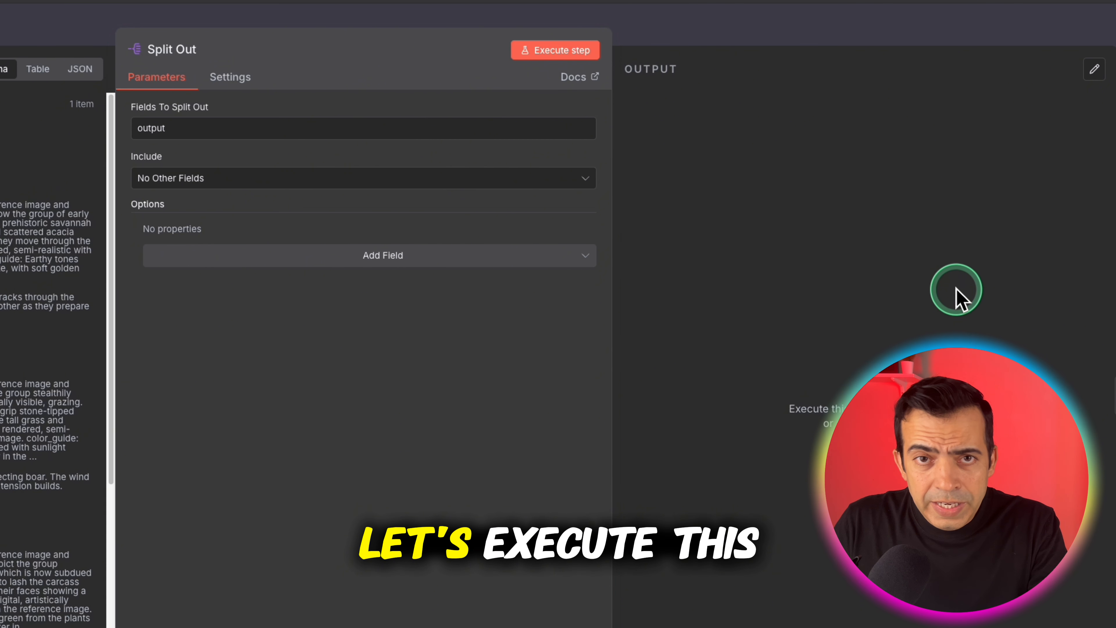
pyautogui.click(569, 62)
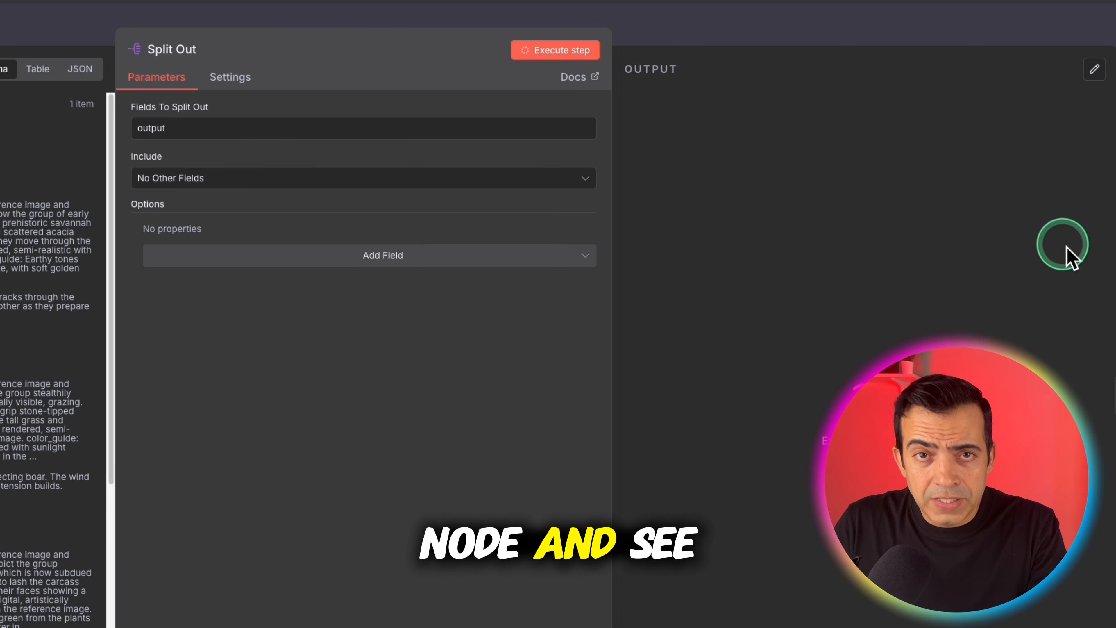